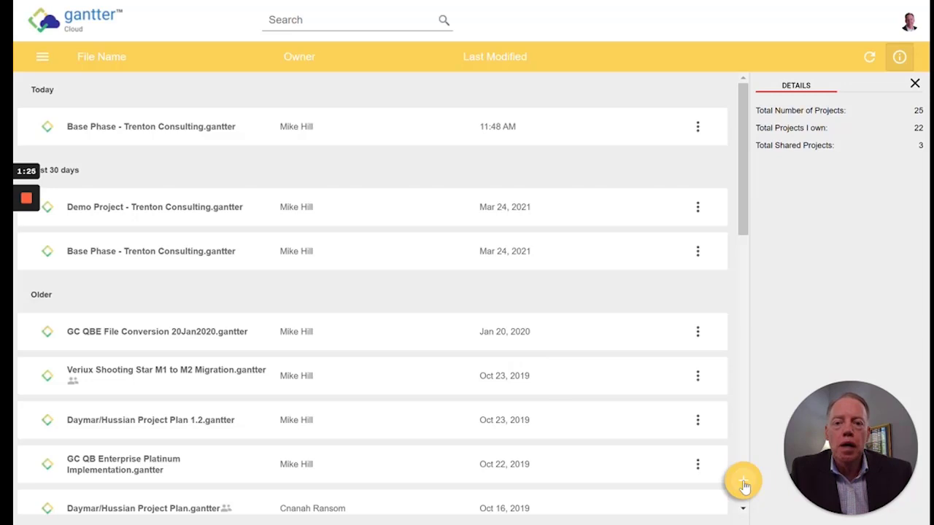
Open the Create New Project template gallery and scroll its industry filters list
click(742, 483)
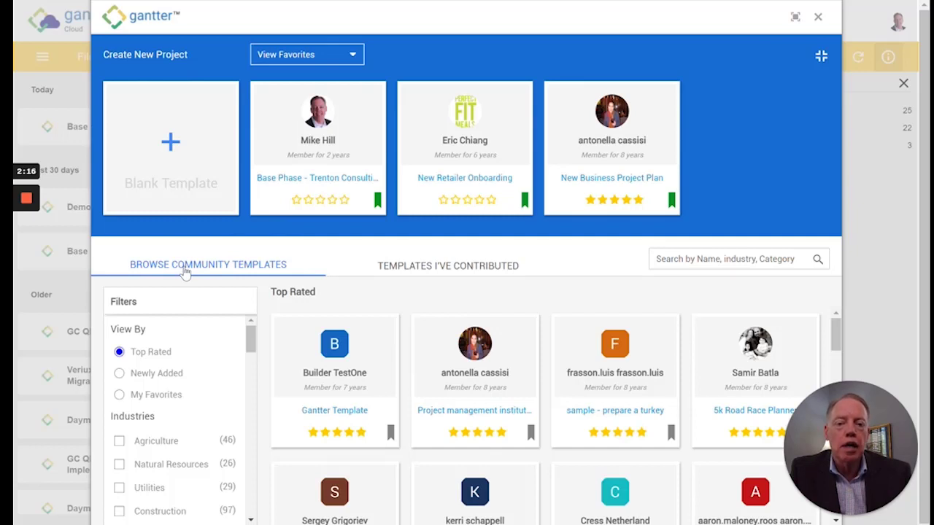
click(252, 338)
drag(252, 337, 254, 364)
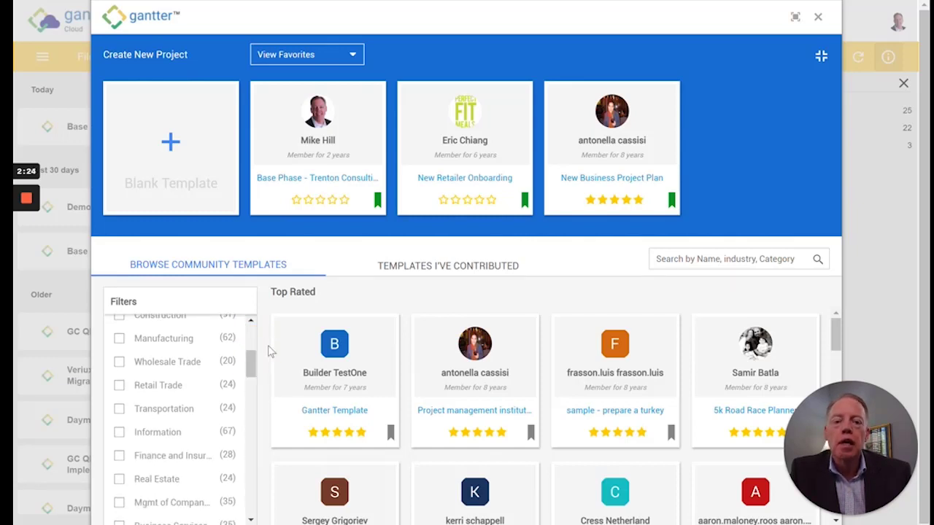
Close the template gallery to return to the Demo Project - Trenton Consulting plan
click(817, 17)
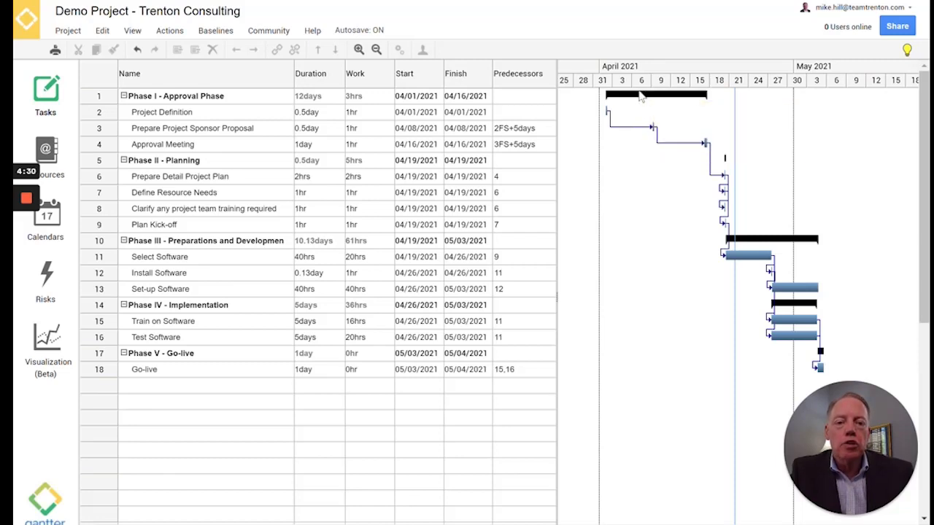
mouse_move(643, 98)
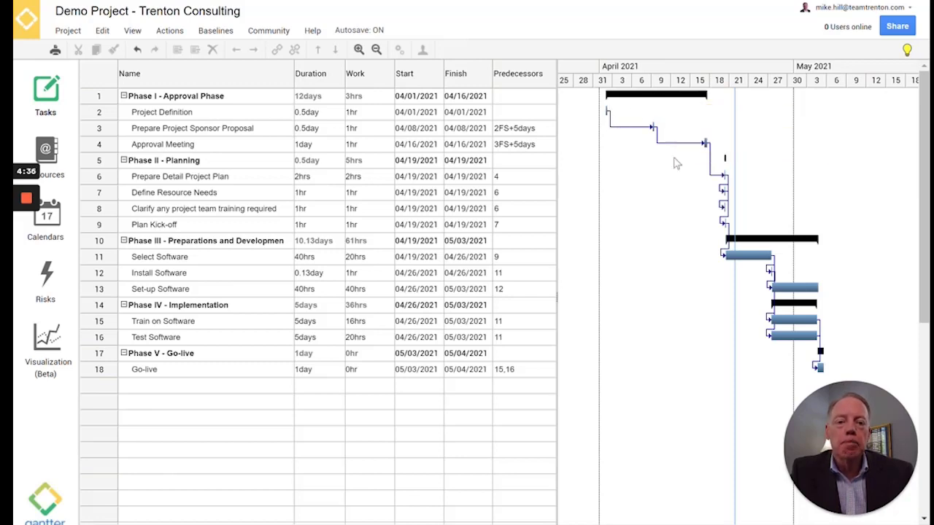
mouse_move(762, 258)
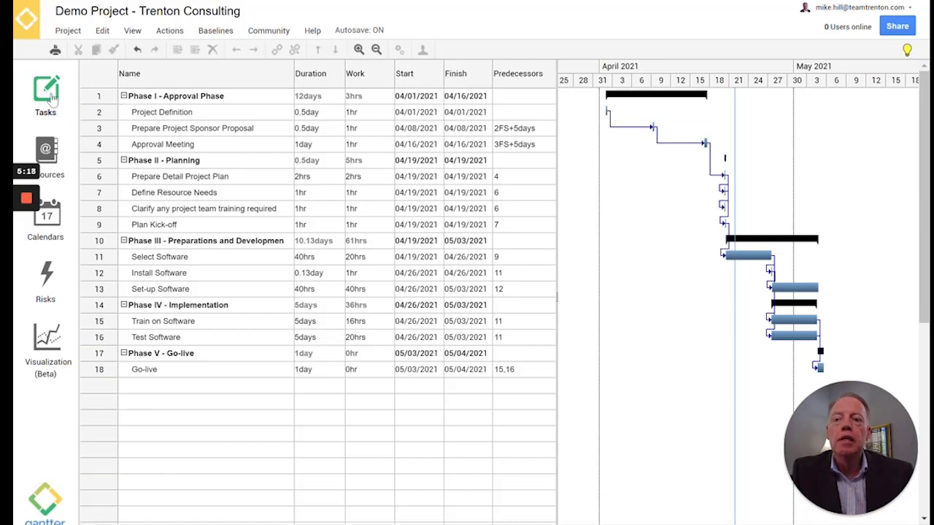
click(50, 159)
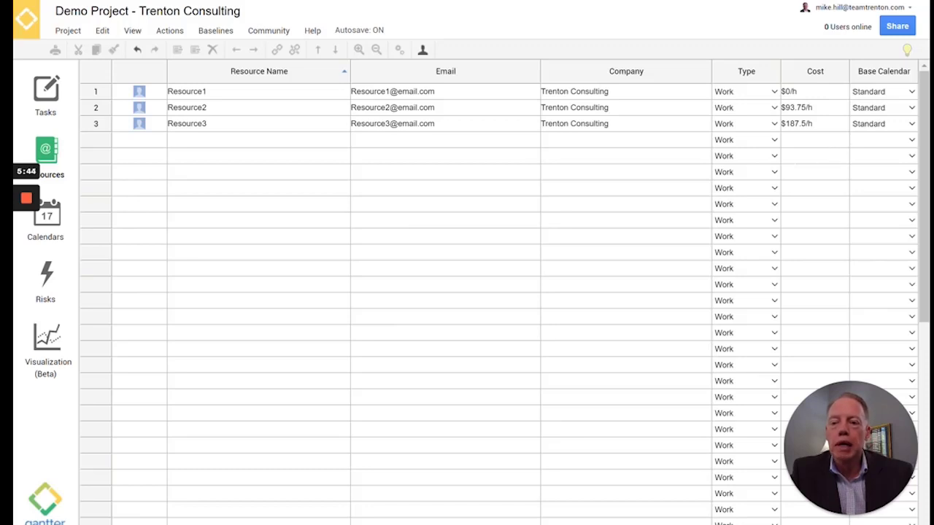
click(53, 221)
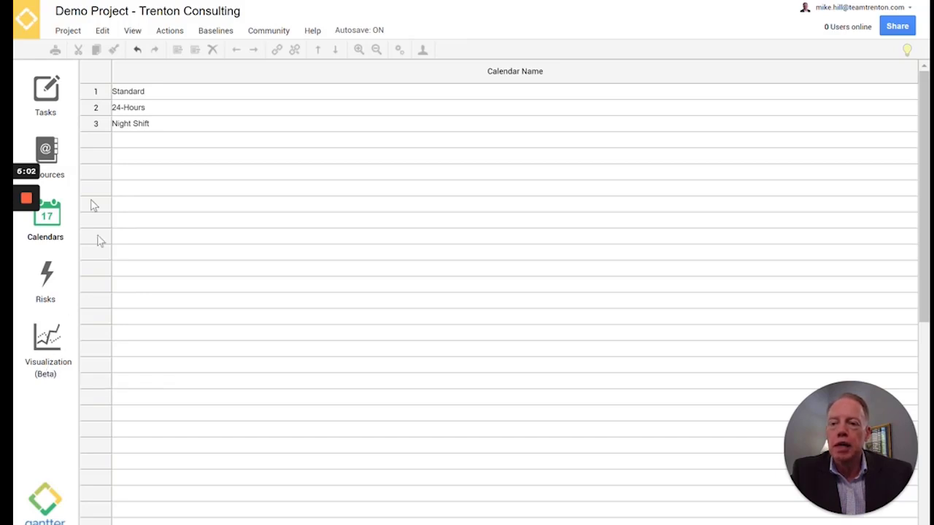
click(49, 96)
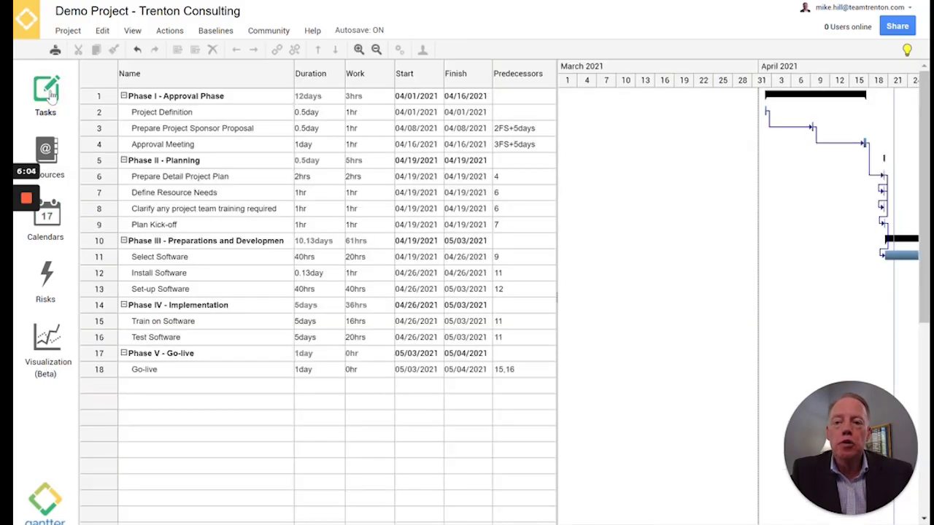
Browse the Project and View menus, then dismiss them
click(69, 33)
click(77, 29)
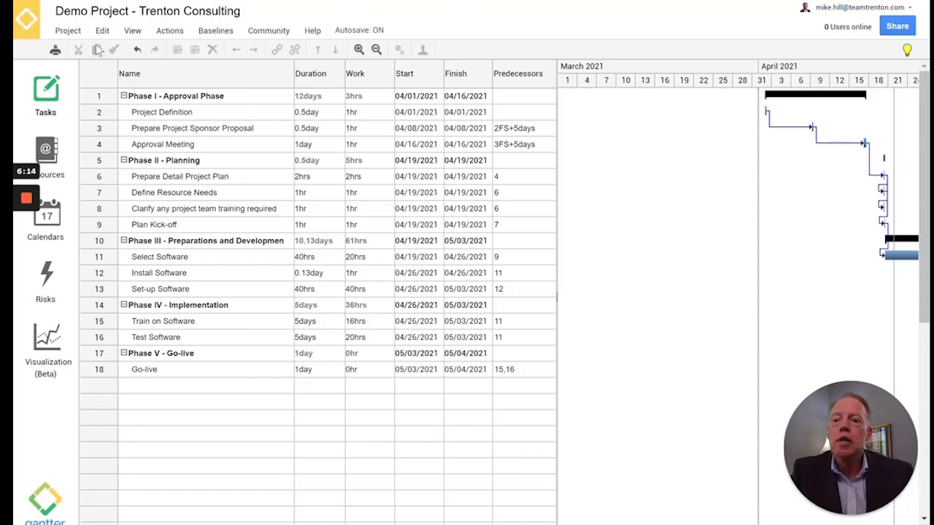
click(69, 30)
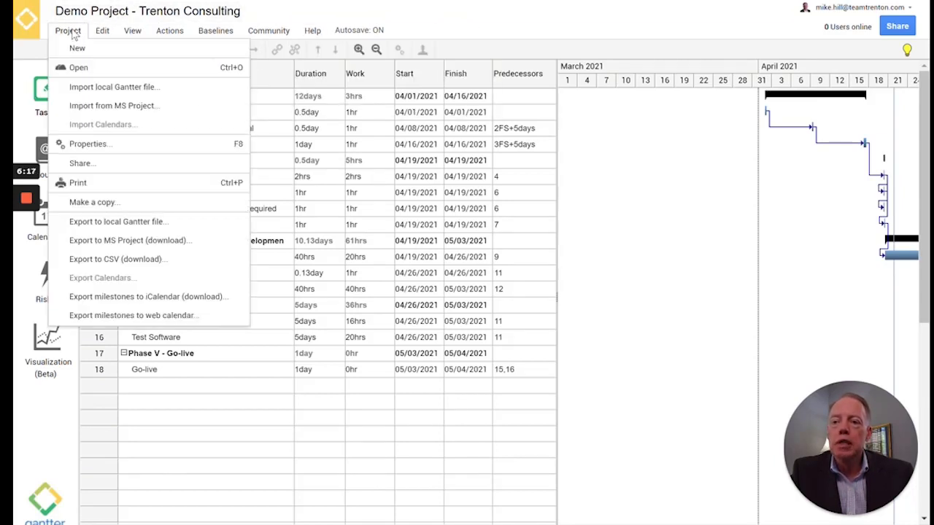
mouse_move(97, 35)
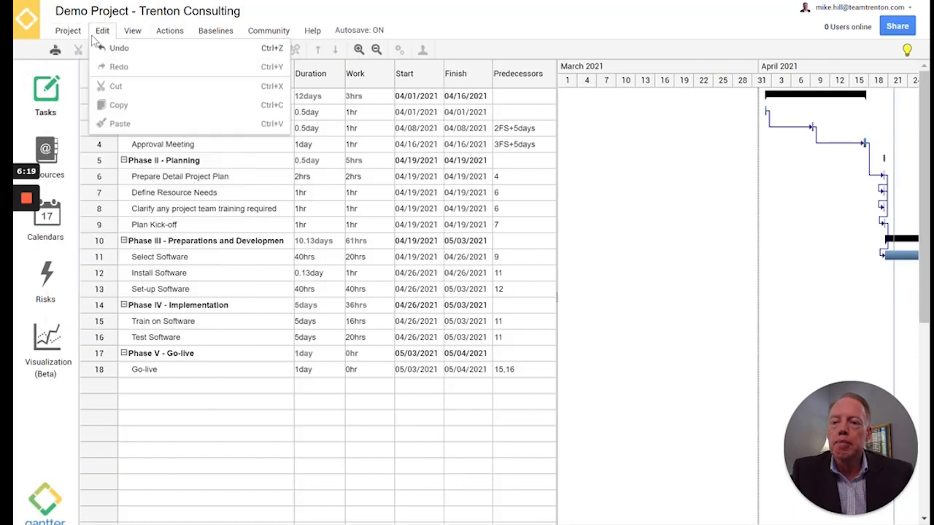
mouse_move(132, 33)
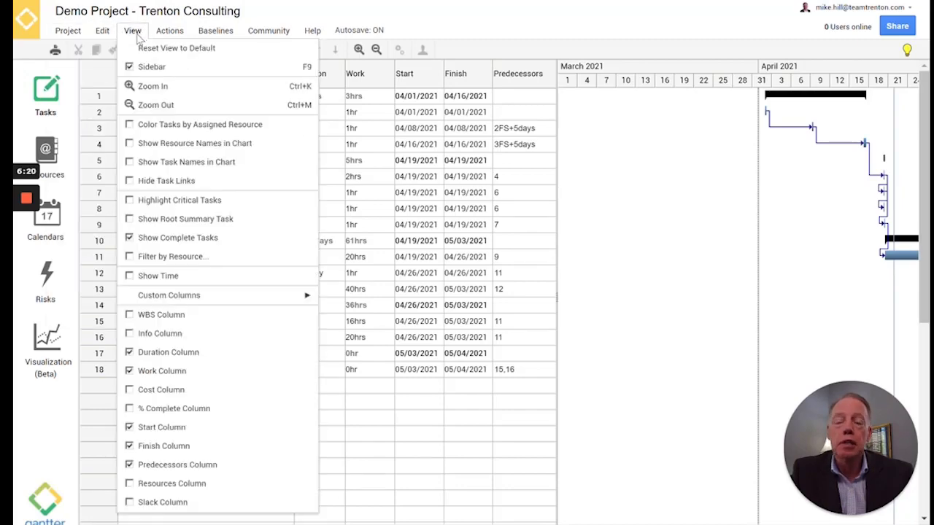
click(132, 30)
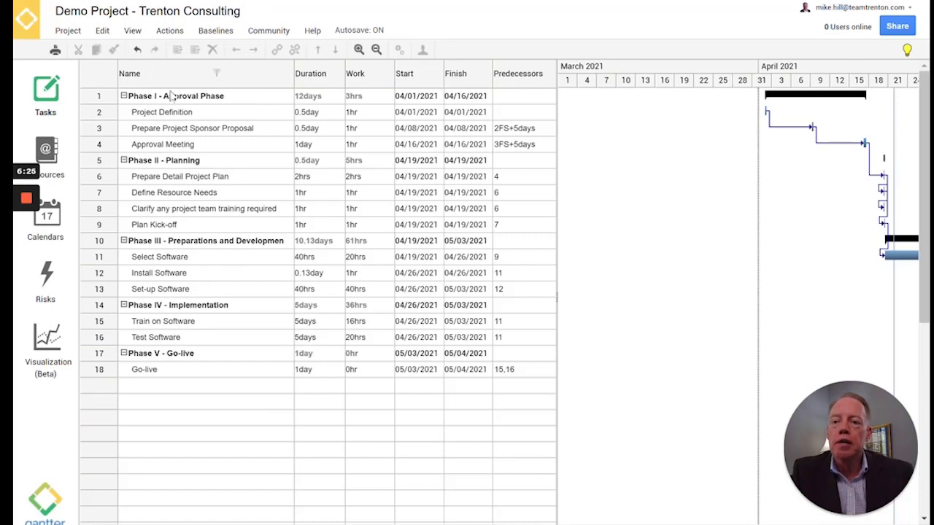
Select the Project Definition name cell, glance at the Actions menu, and reopen the Project menu
click(197, 116)
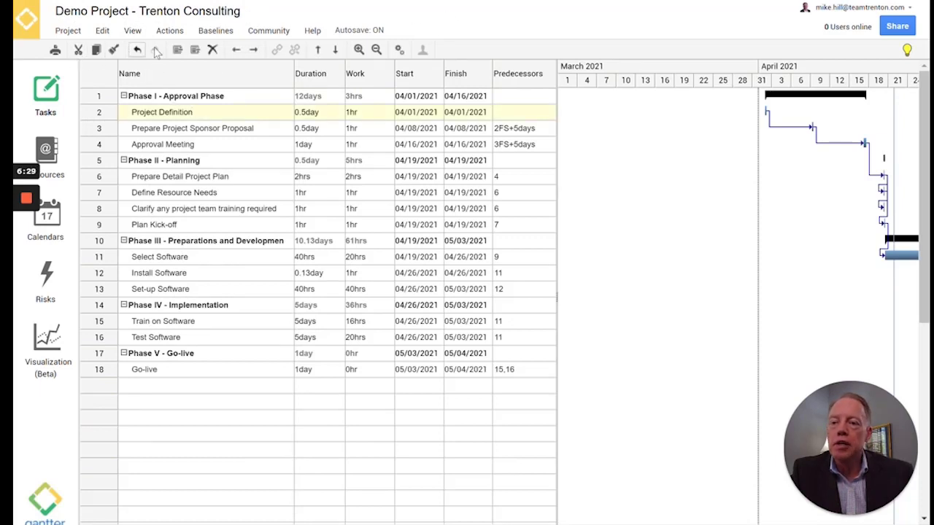
click(169, 30)
click(399, 36)
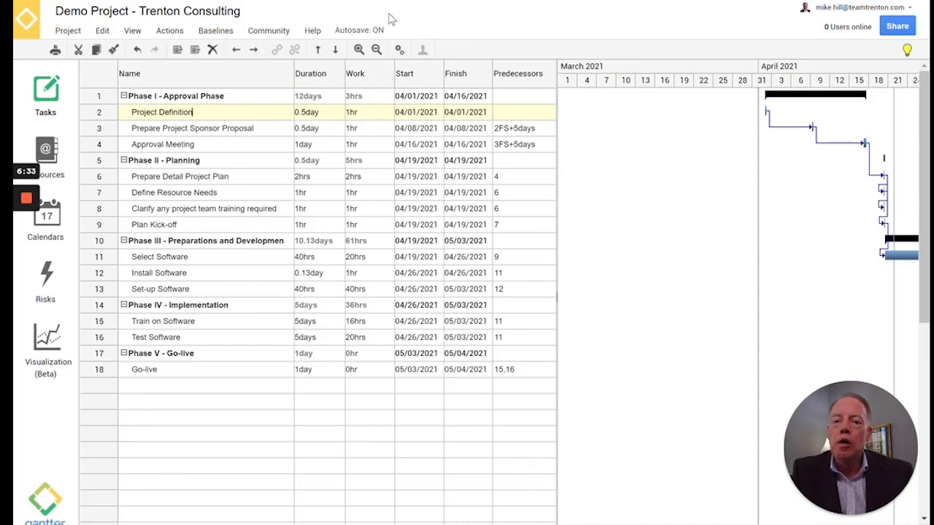
click(65, 31)
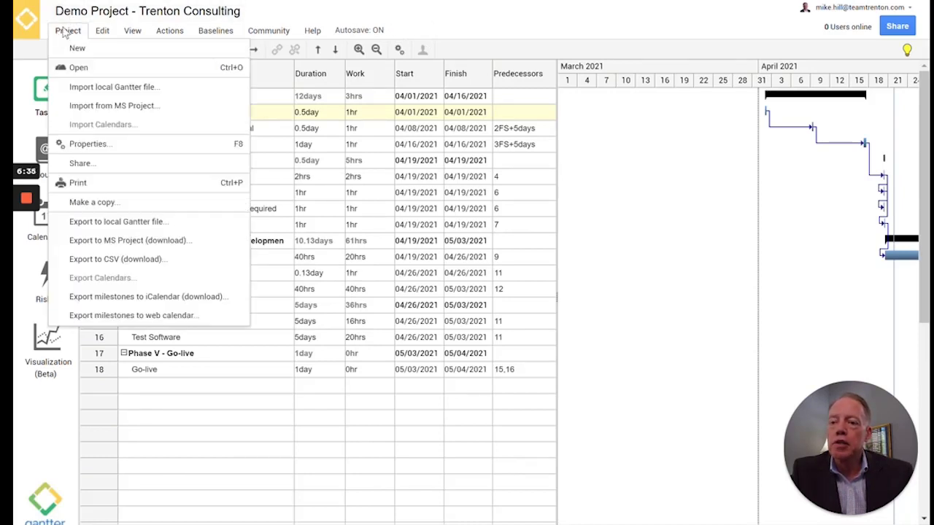
Review and save the project properties (Demo Project - Trenton Consulting, start 04/01/2021)
click(92, 144)
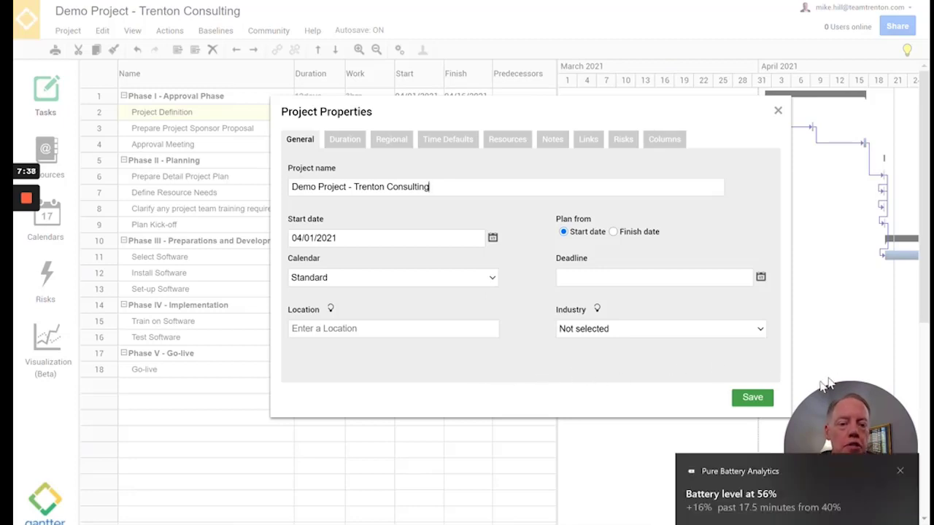
click(750, 398)
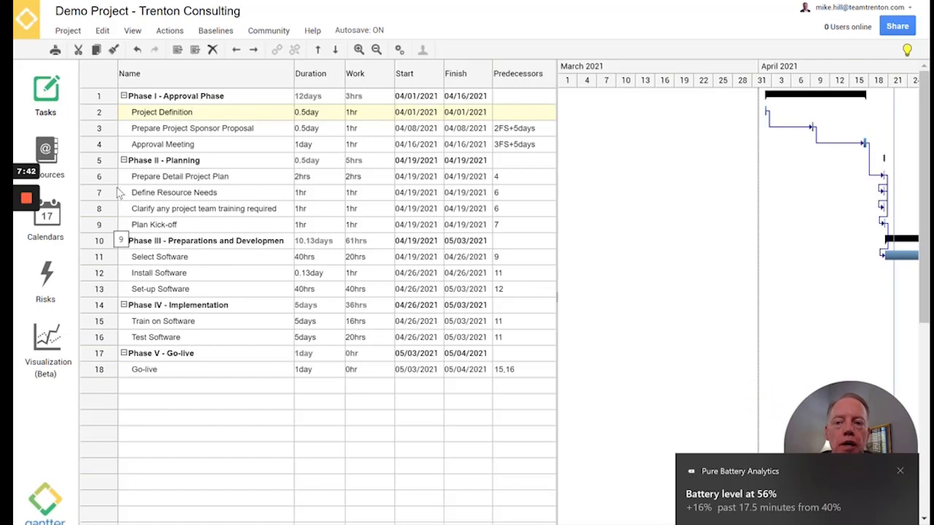
click(132, 30)
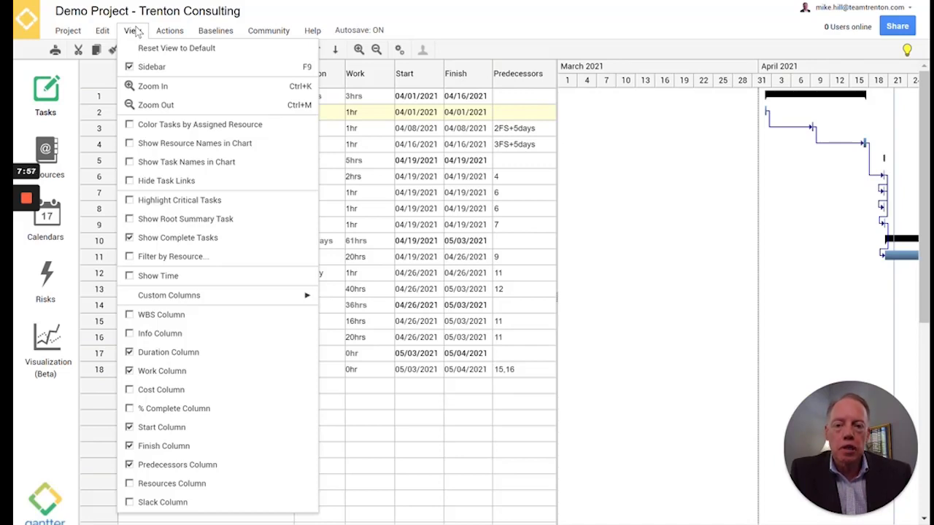
Turn on the Cost column so the grid shows task costs like $281.25 for Phase I
mouse_move(146, 305)
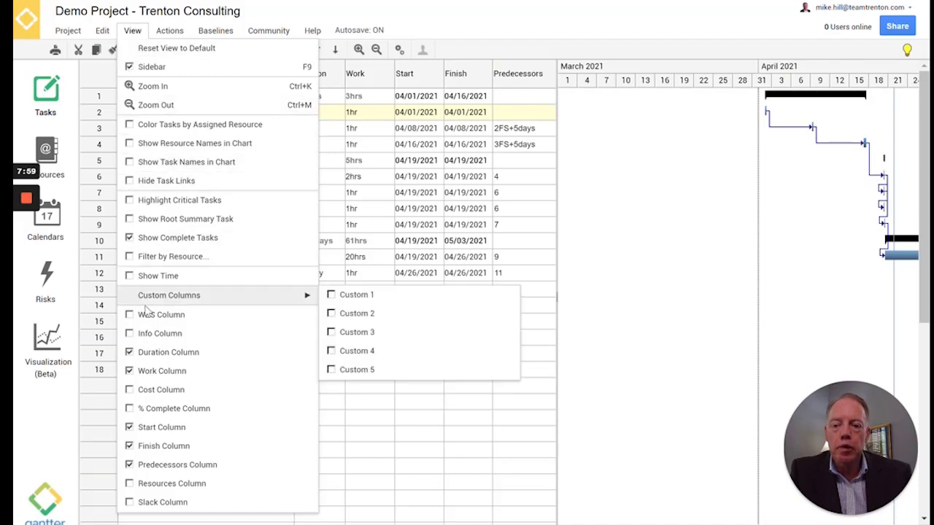
click(129, 391)
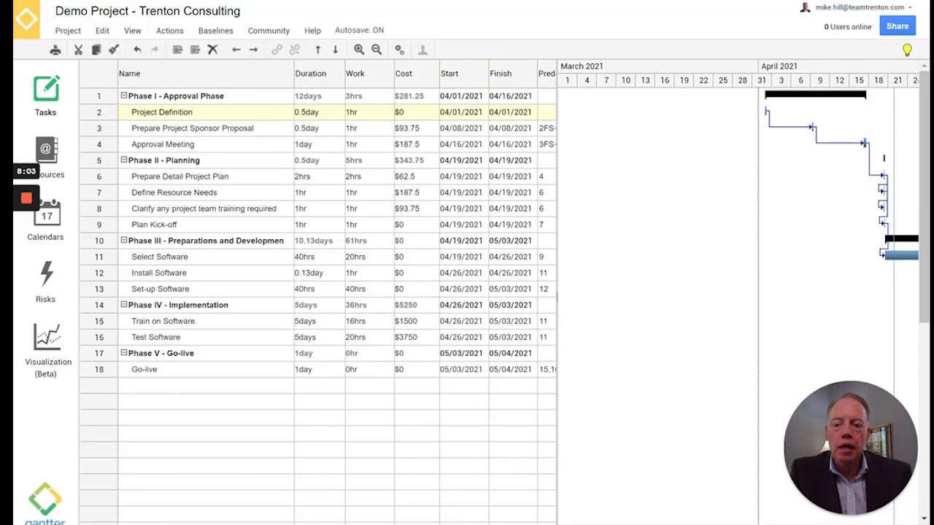
click(132, 30)
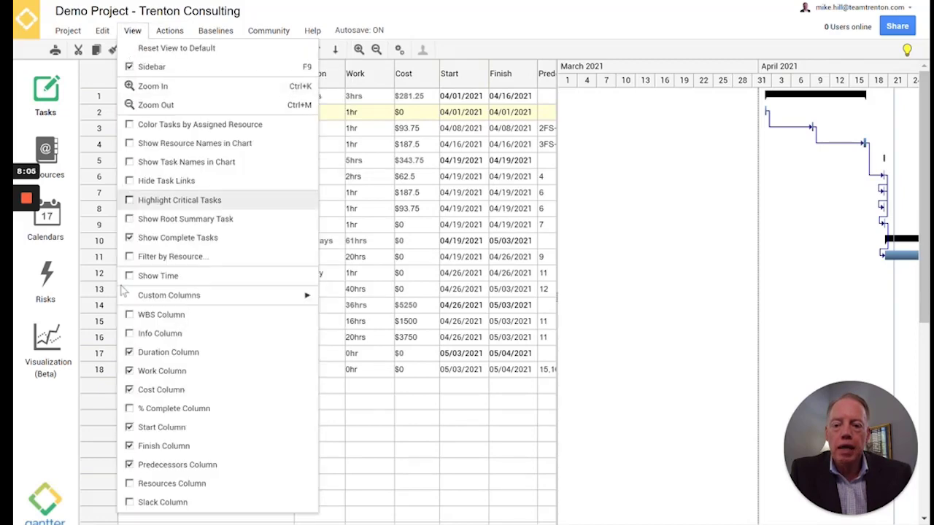
click(132, 30)
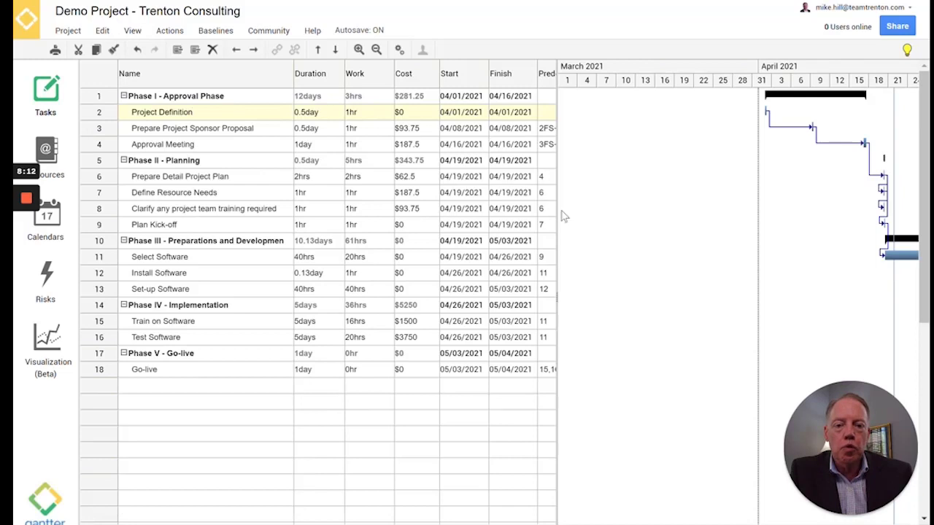
Widen the grid to reveal Predecessors and Resources, and zoom the timeline out to March–May 2021
drag(557, 209, 670, 205)
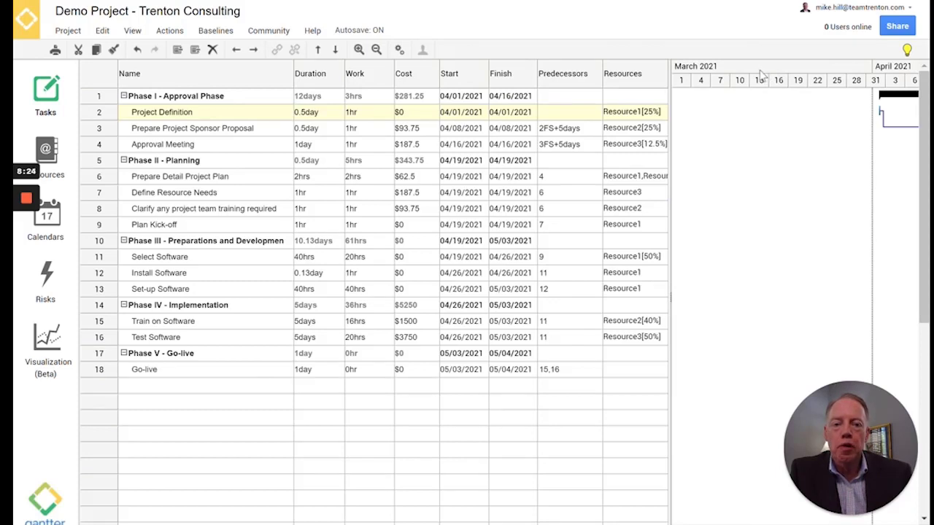
click(377, 49)
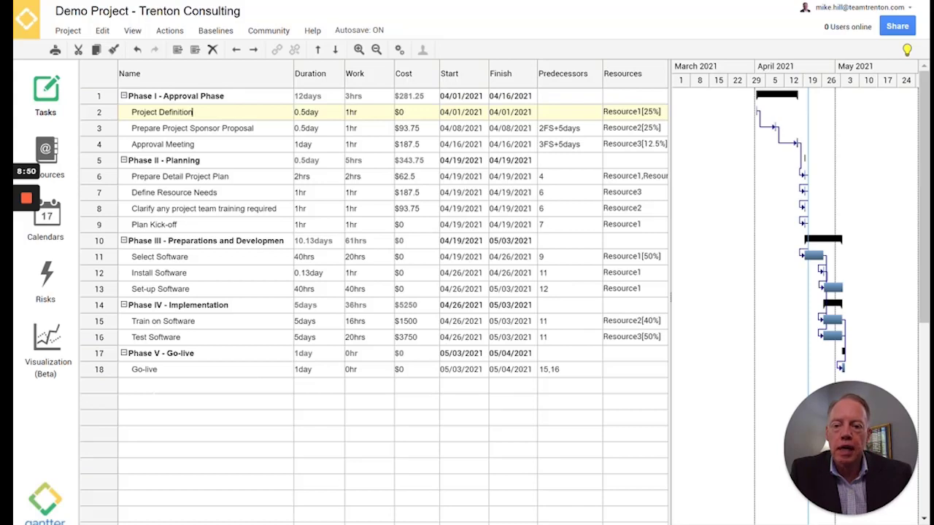
Add a task named 'Phase VI - Post Go-live' in row 19 below Go-live
click(140, 385)
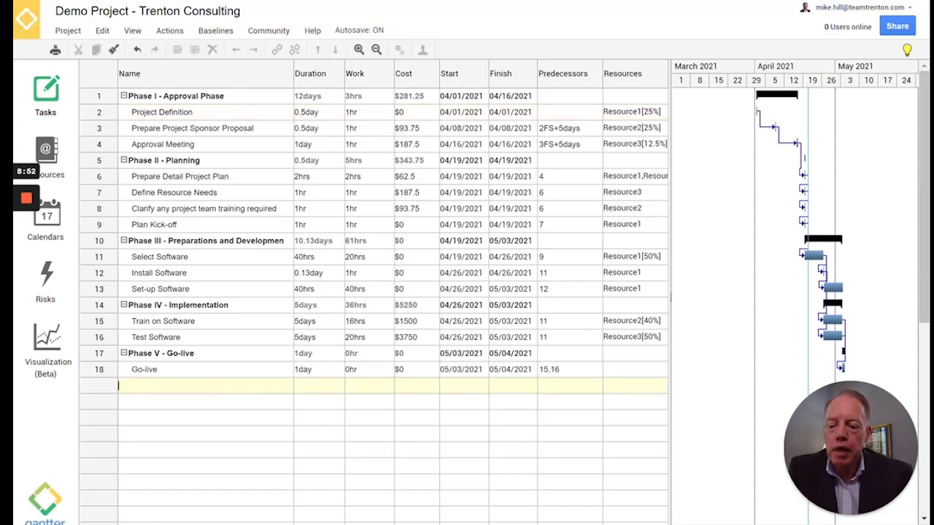
text(Phase VI)
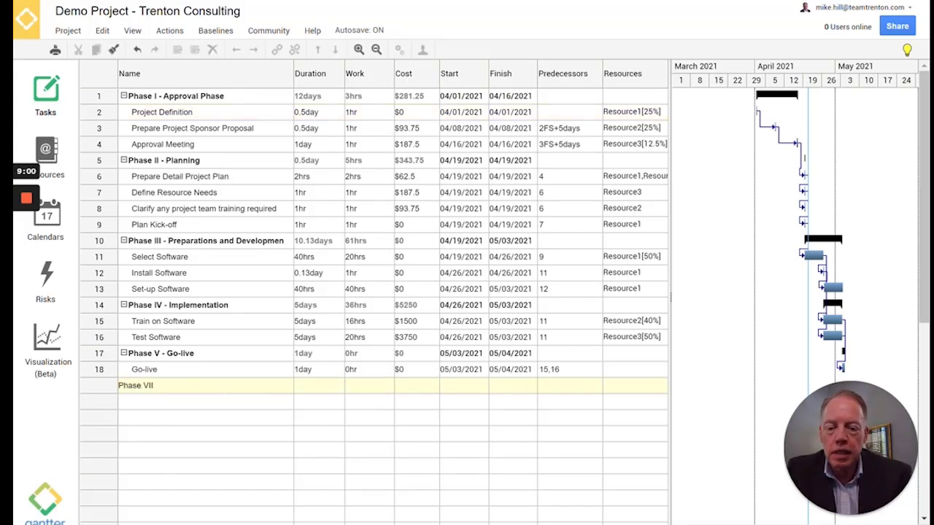
text(I - Post)
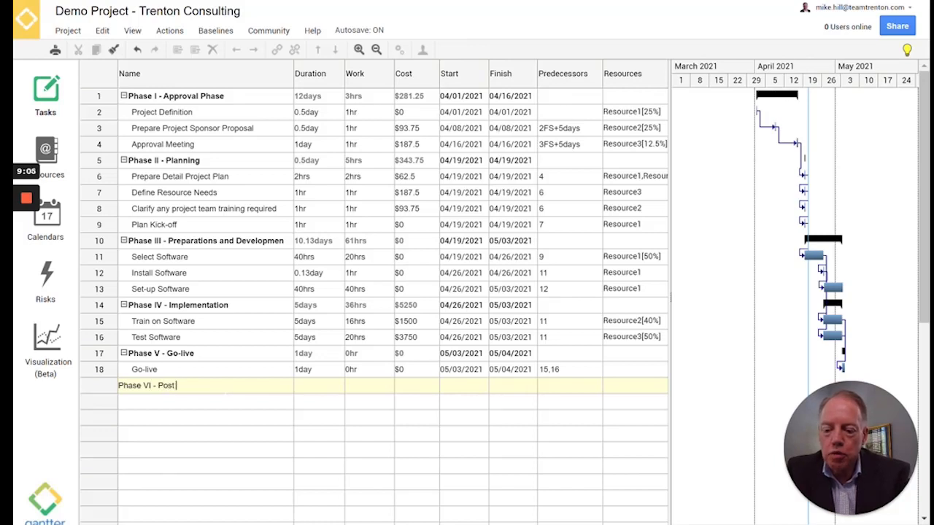
text( Go-)
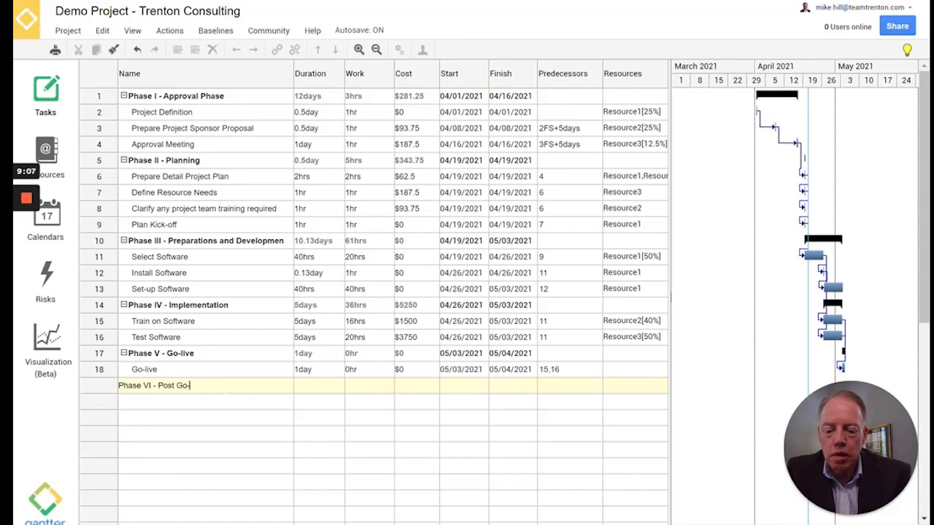
text(live)
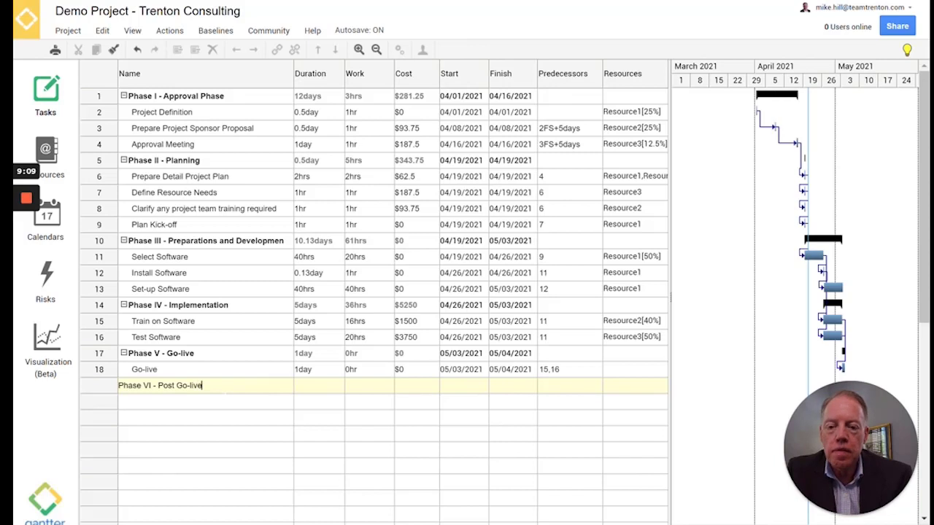
key(Return)
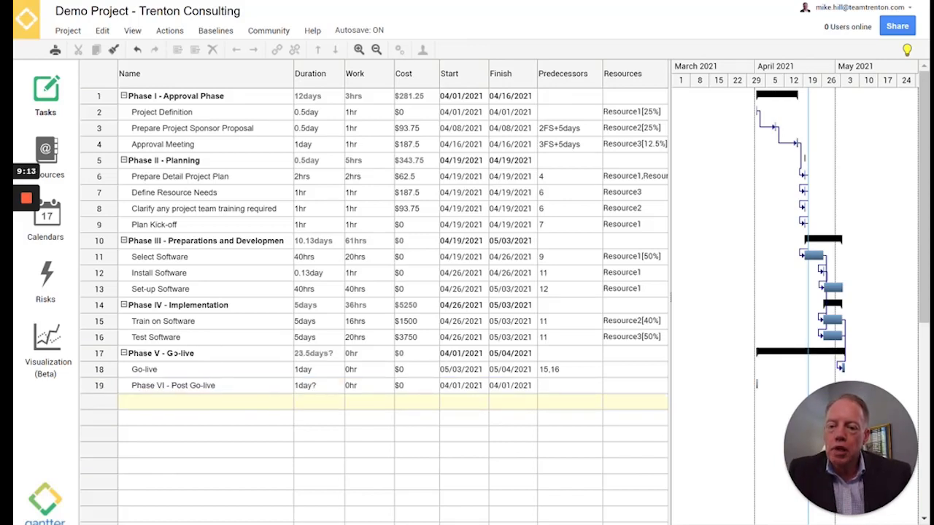
Outdent Phase VI - Post Go-live to a top-level phase and select the empty row beneath it
click(177, 385)
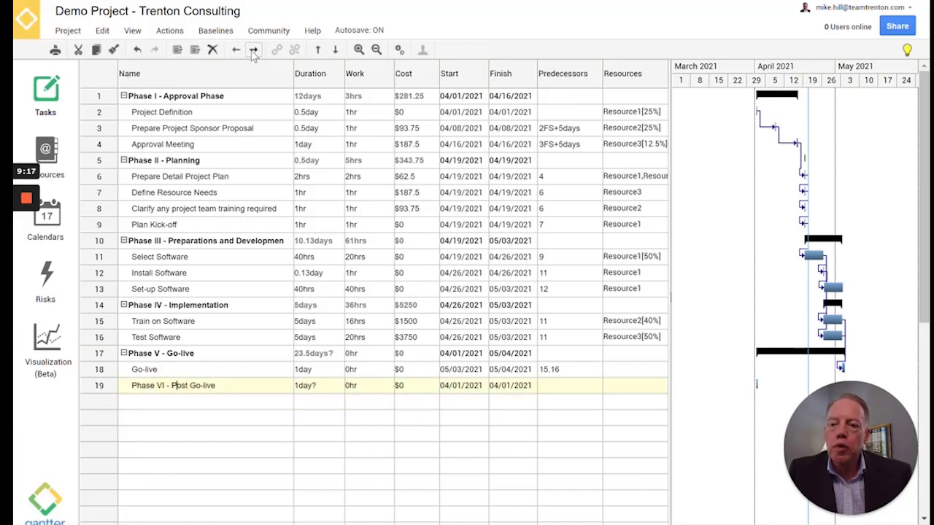
click(270, 33)
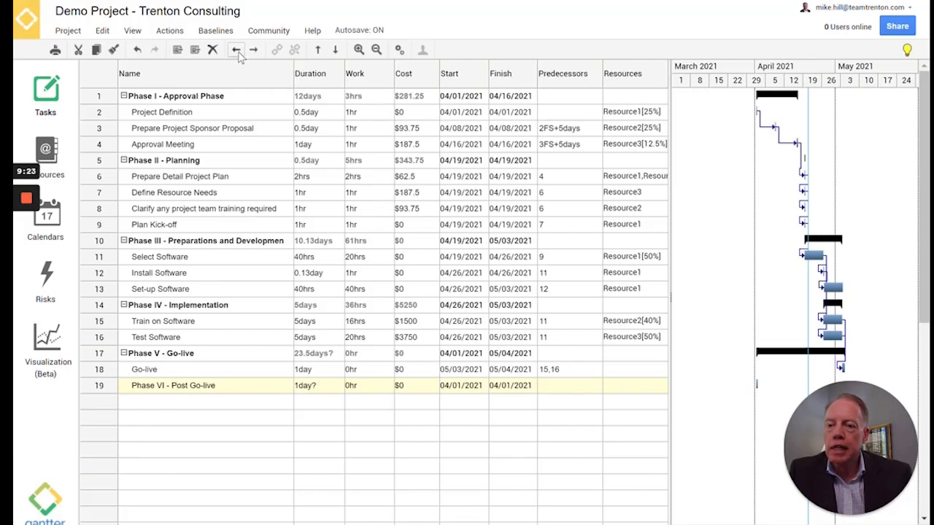
click(237, 53)
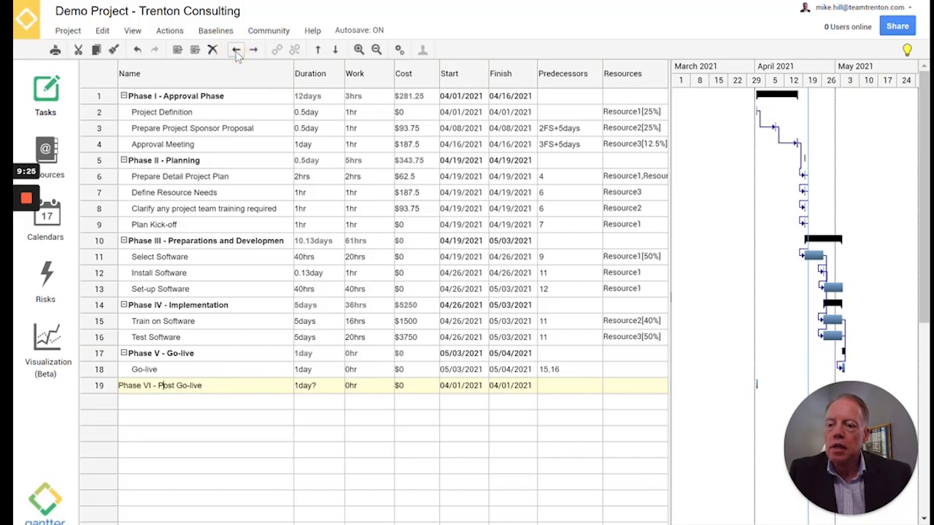
click(178, 410)
click(177, 404)
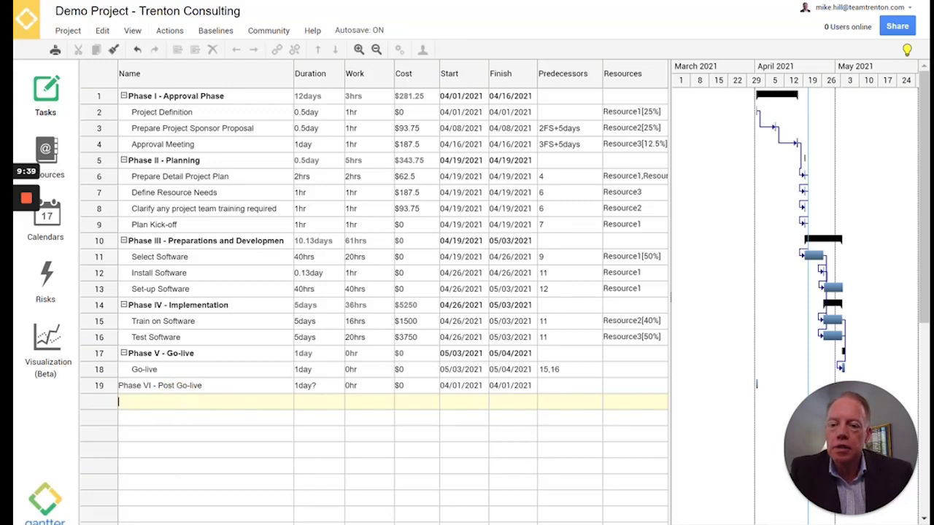
Add a Survey task in row 20 and indent it under Phase VI - Post Go-live
text(Survey)
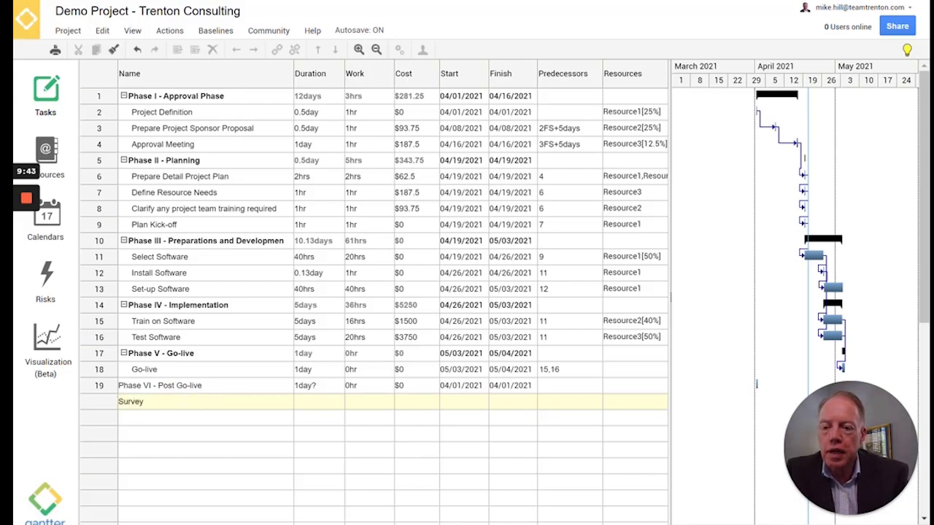
key(Return)
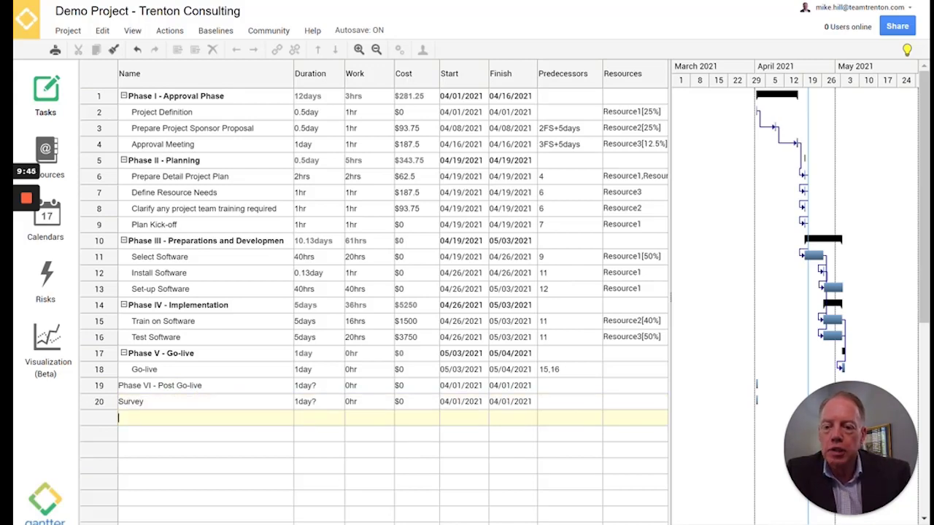
click(178, 402)
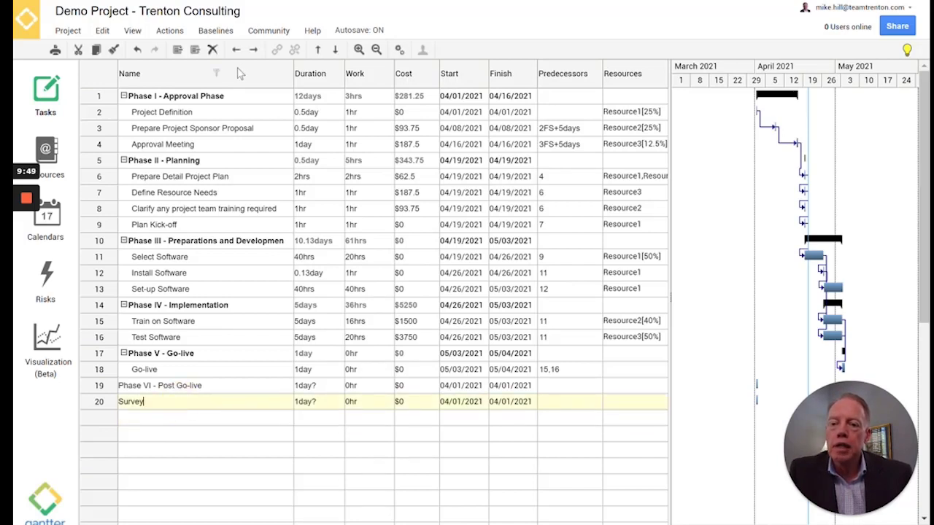
click(254, 51)
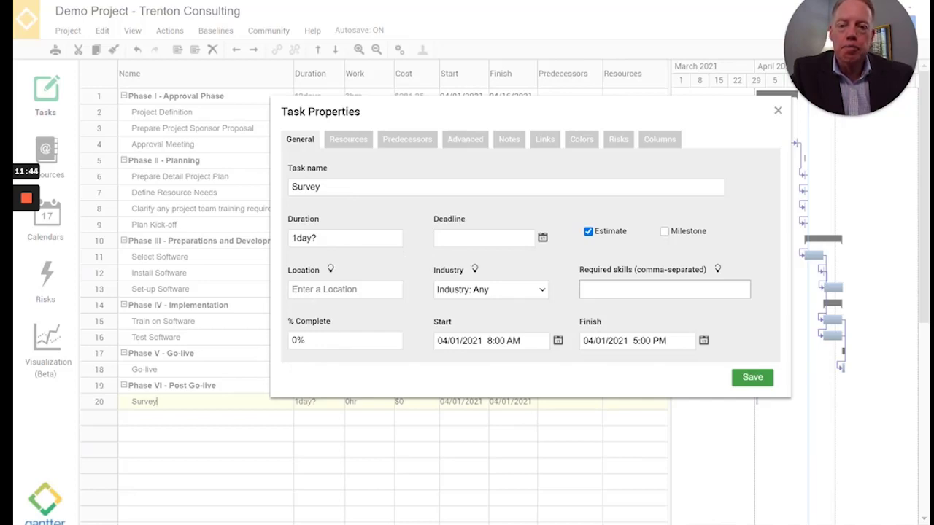
Check Survey's Resources and Predecessors tabs, save unchanged, then select its Predecessors cell
click(349, 143)
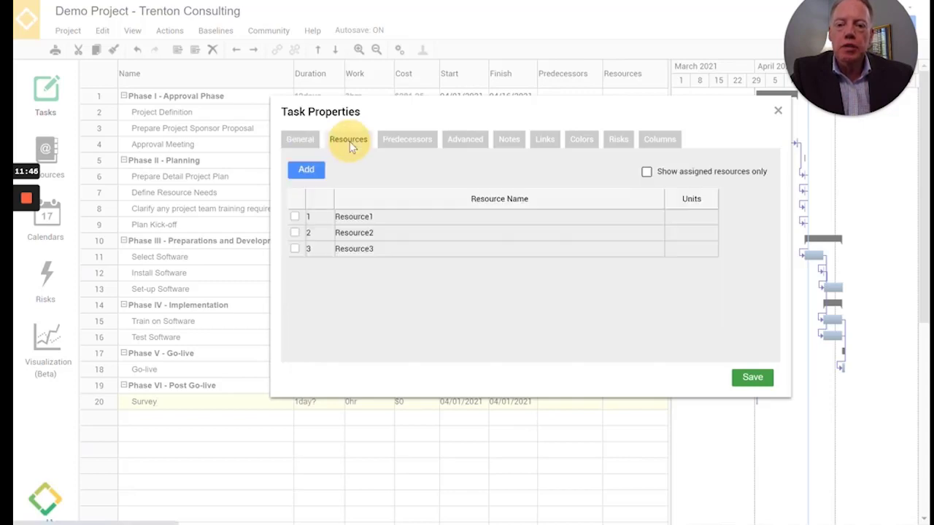
click(419, 143)
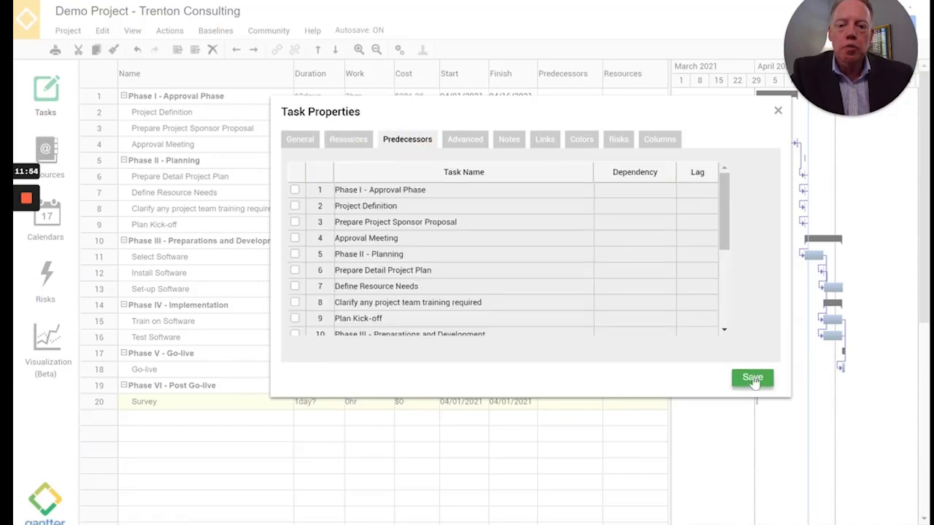
click(754, 381)
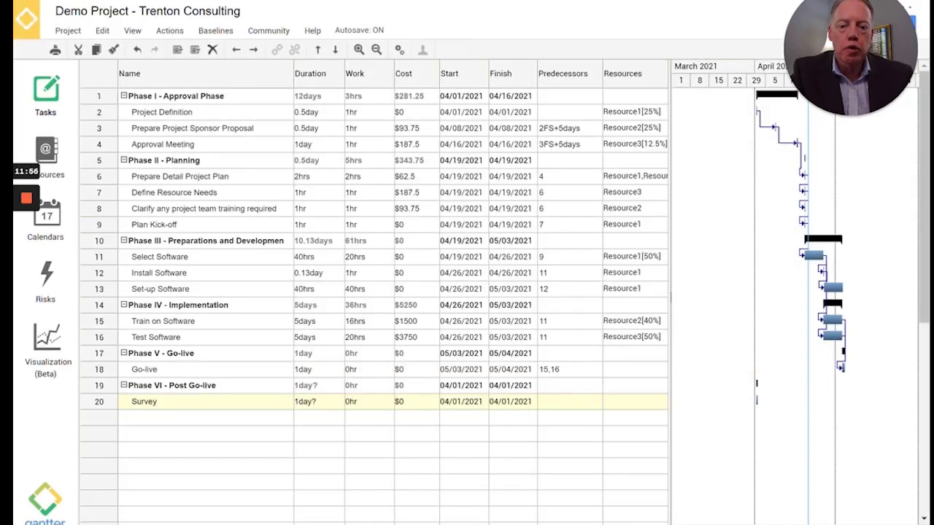
click(573, 401)
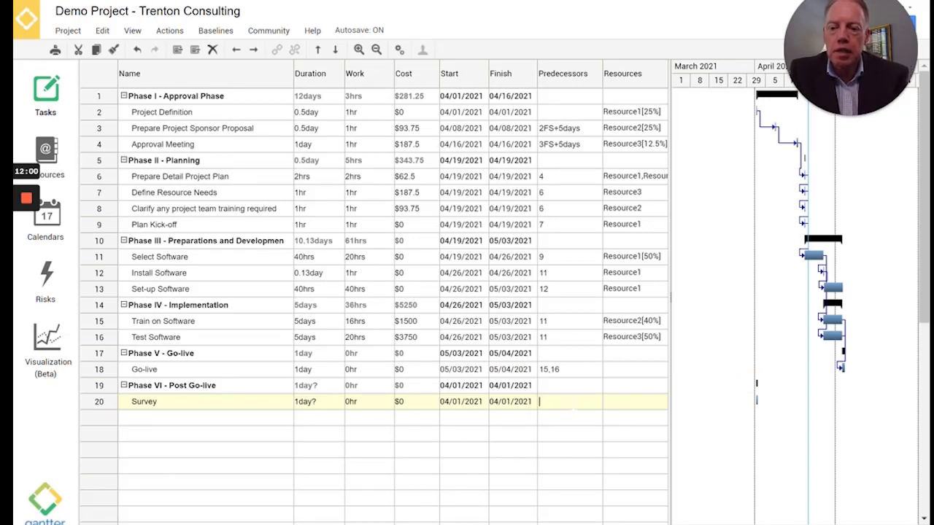
Make Survey follow Go-live (predecessor 18) and assign Resource2 to it
text(18)
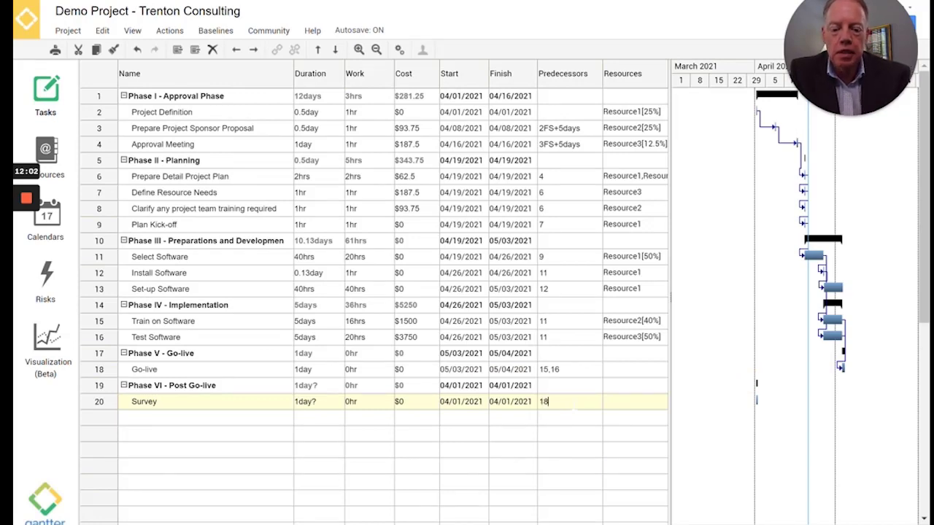
key(Return)
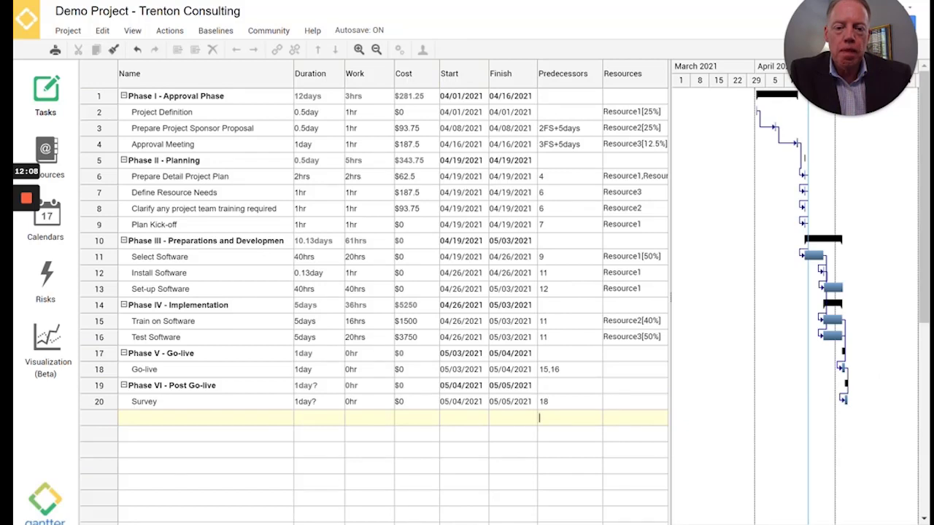
click(624, 403)
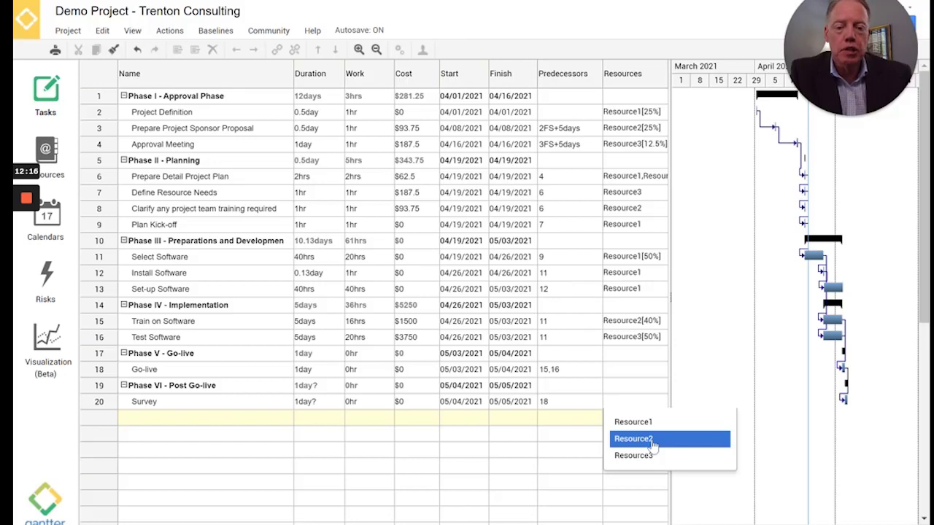
click(653, 445)
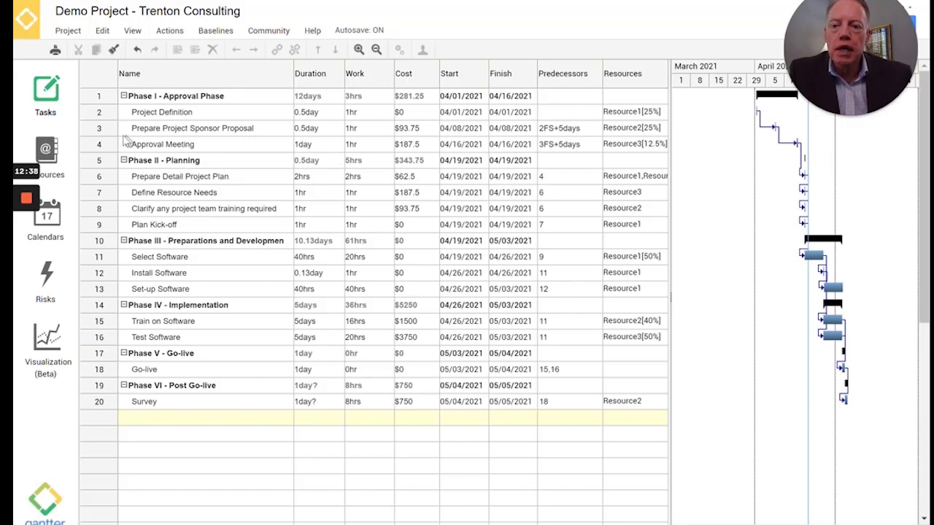
Open the task properties of Approval Meeting in row 4
drag(106, 146, 106, 146)
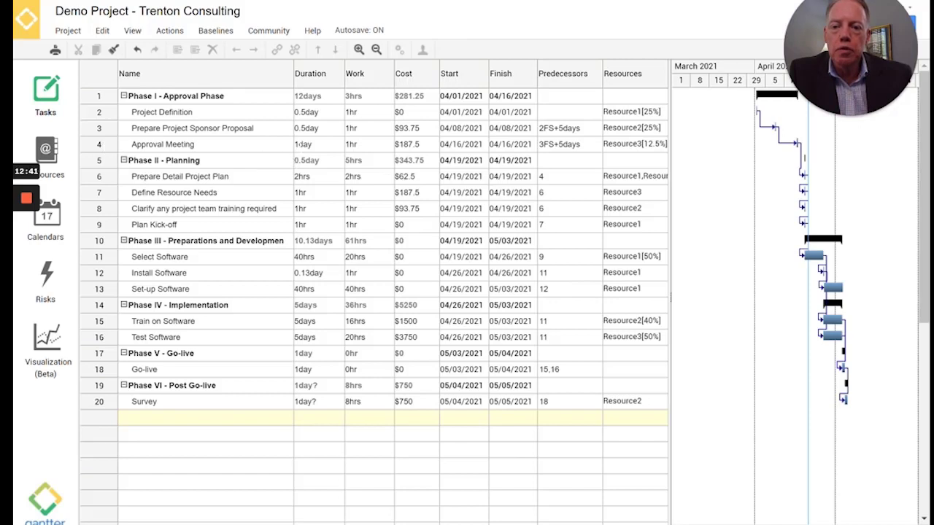
click(298, 144)
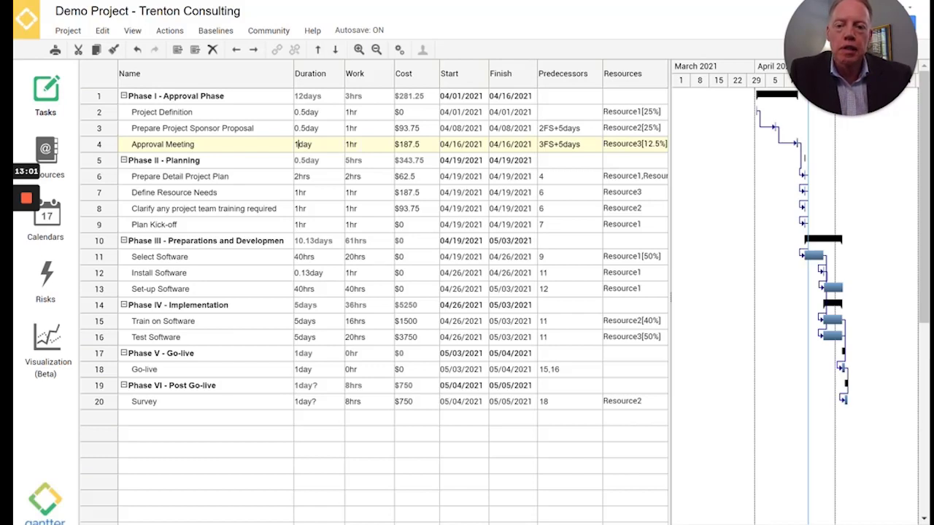
double_click(102, 145)
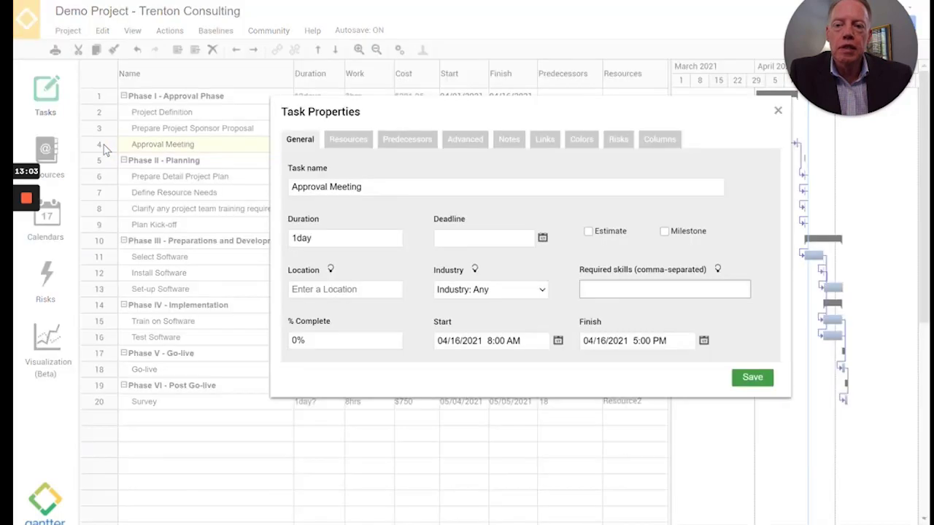
Check Approval Meeting's 3FS+5days predecessor, close its properties, and keep Resource3 at 12.5%
click(410, 140)
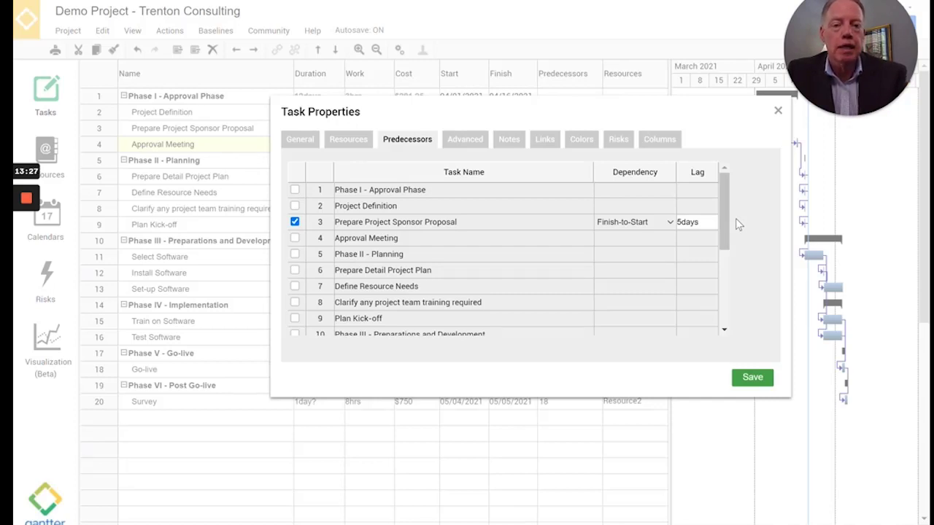
click(758, 378)
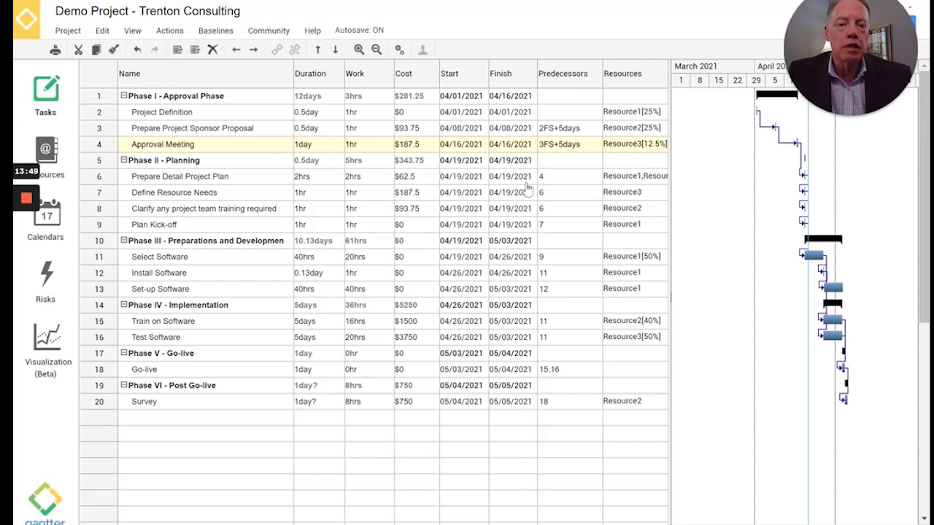
click(646, 143)
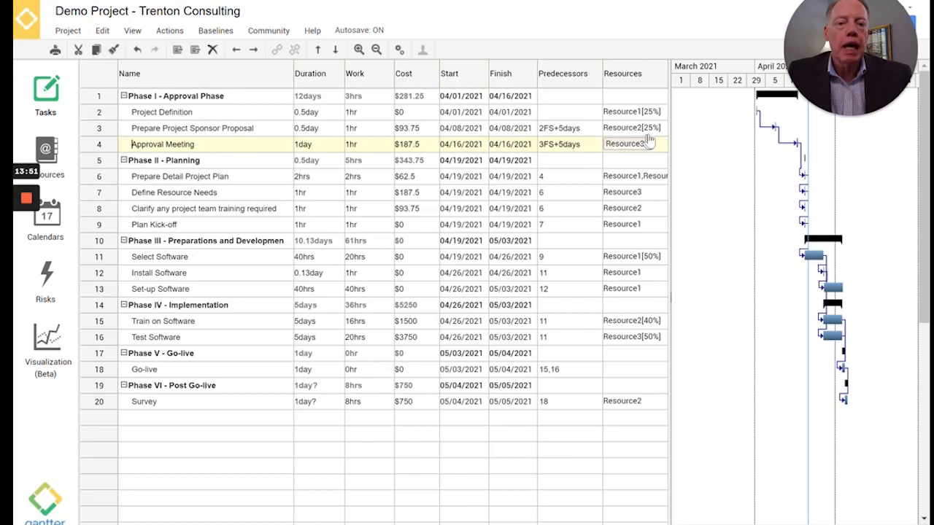
key(Return)
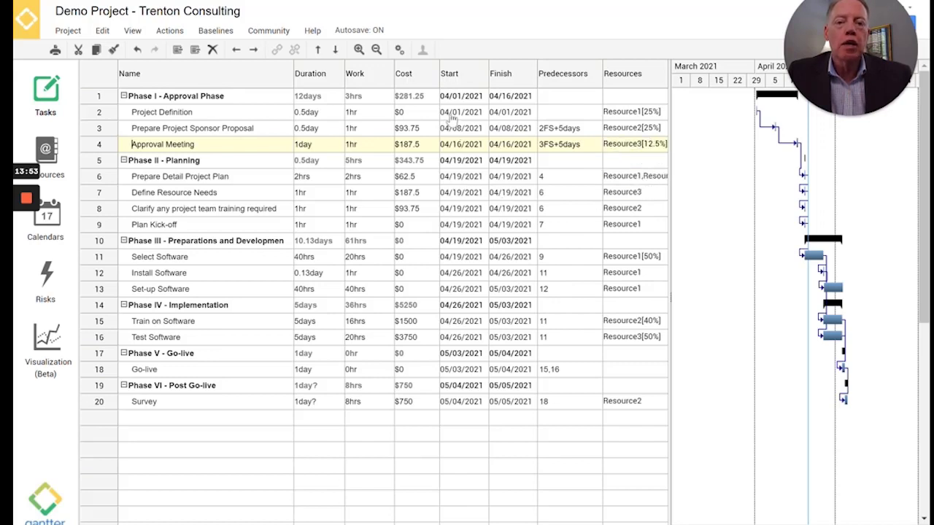